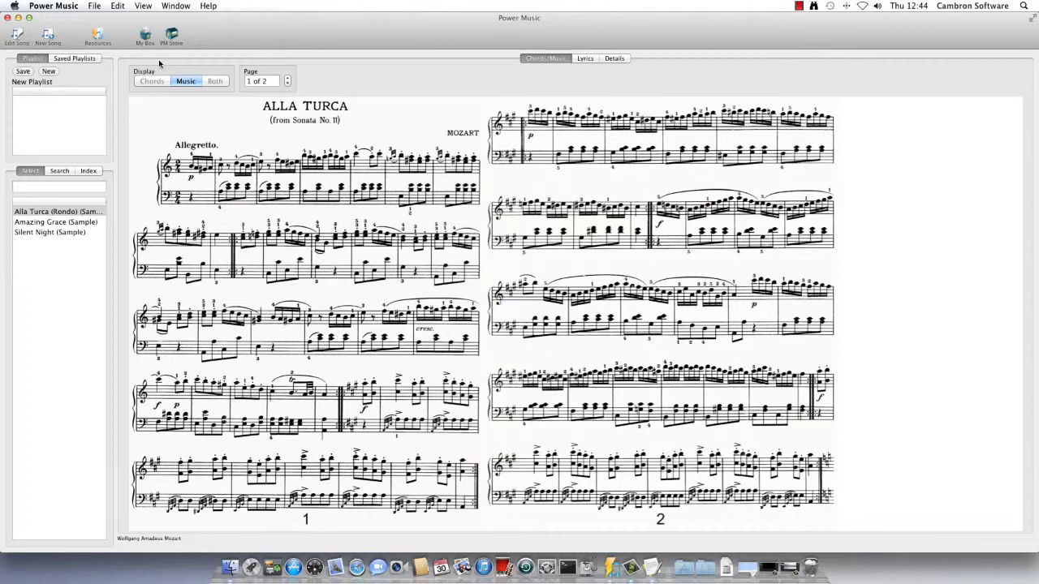
Step: Create a new song and open k379-piano-a4.pdf from the Classical folder for import as its sheet music
click(48, 40)
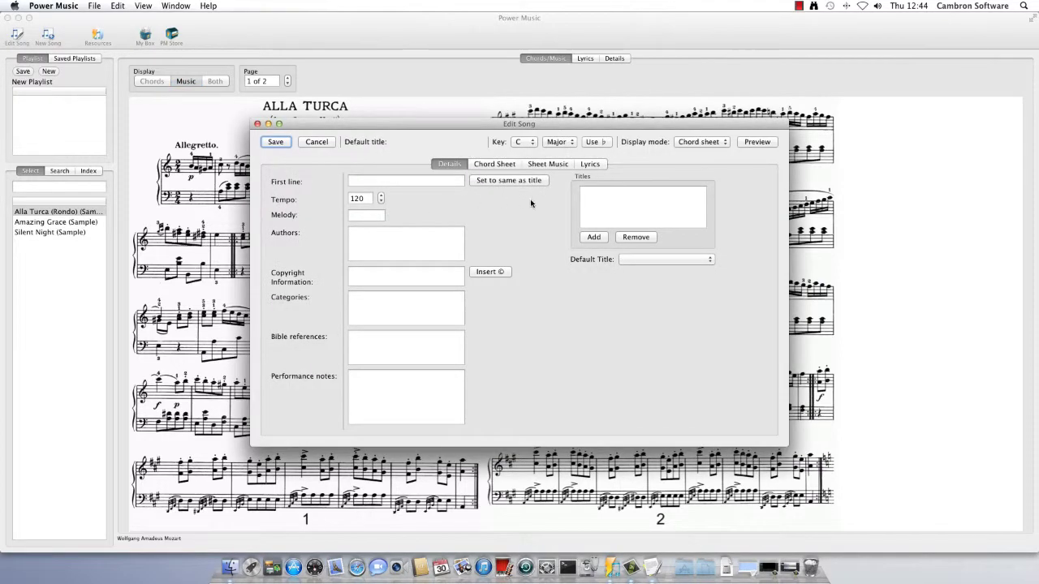
click(556, 166)
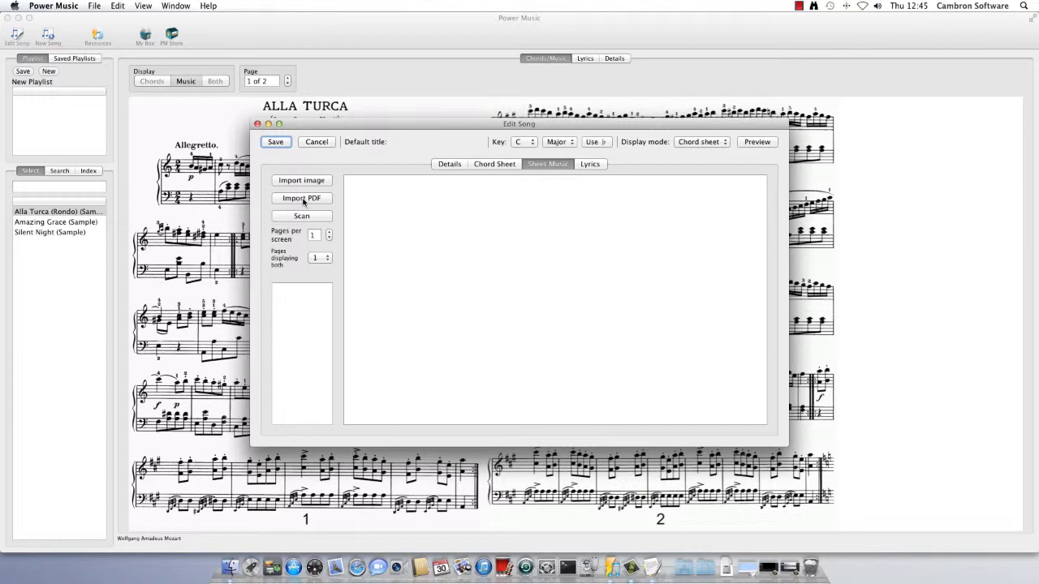
click(303, 201)
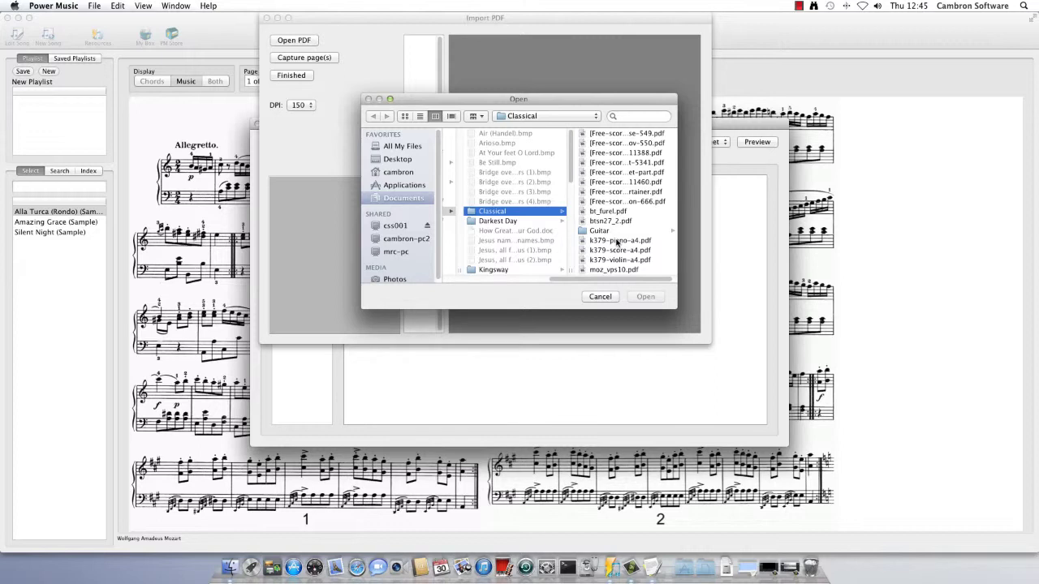
click(616, 242)
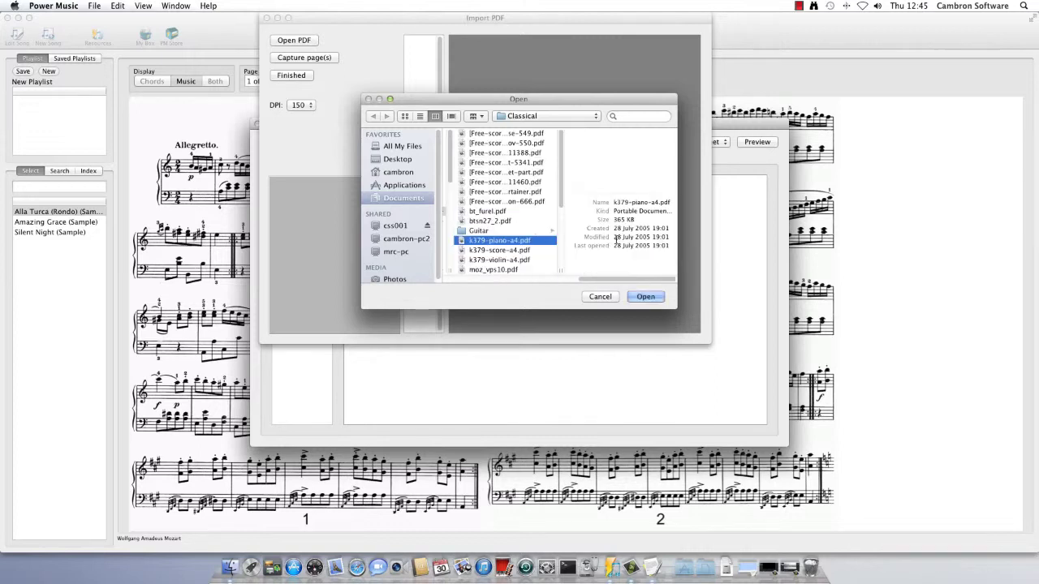
click(645, 297)
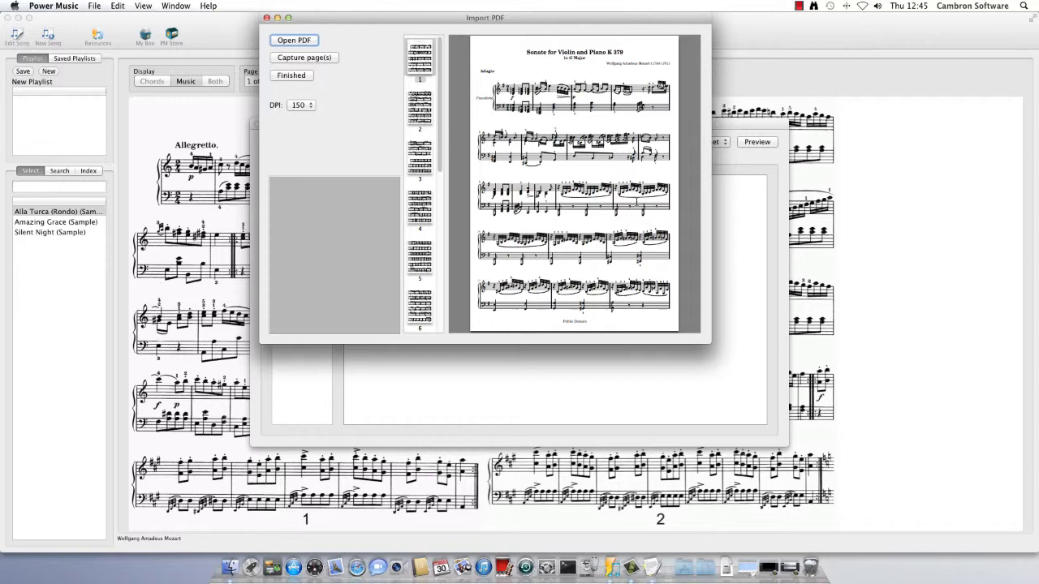
Step: Look through the first PDF pages, and capture all pages from 1 to 13 into the song's sheet music
click(412, 113)
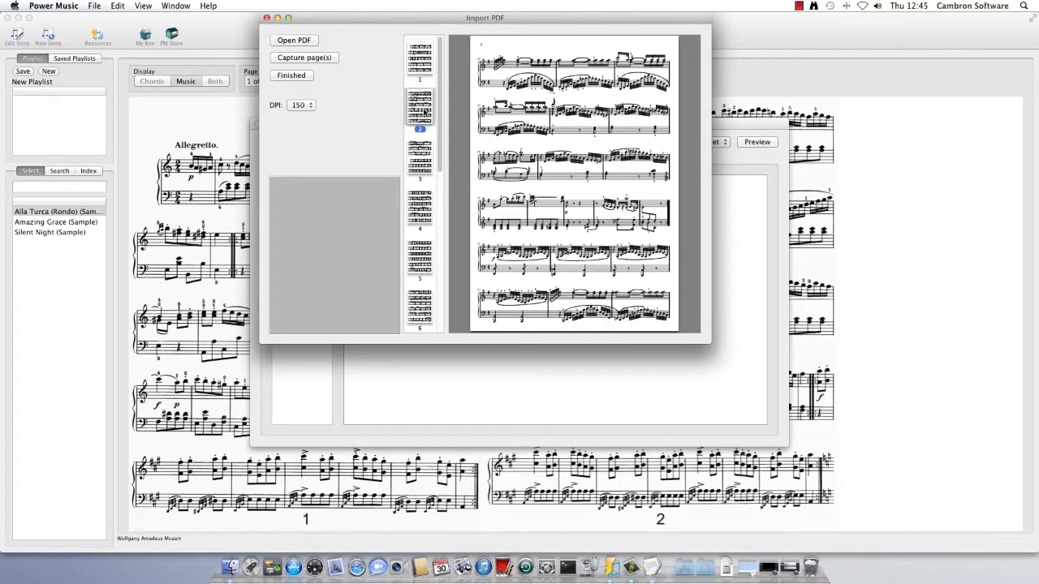
click(415, 161)
click(422, 218)
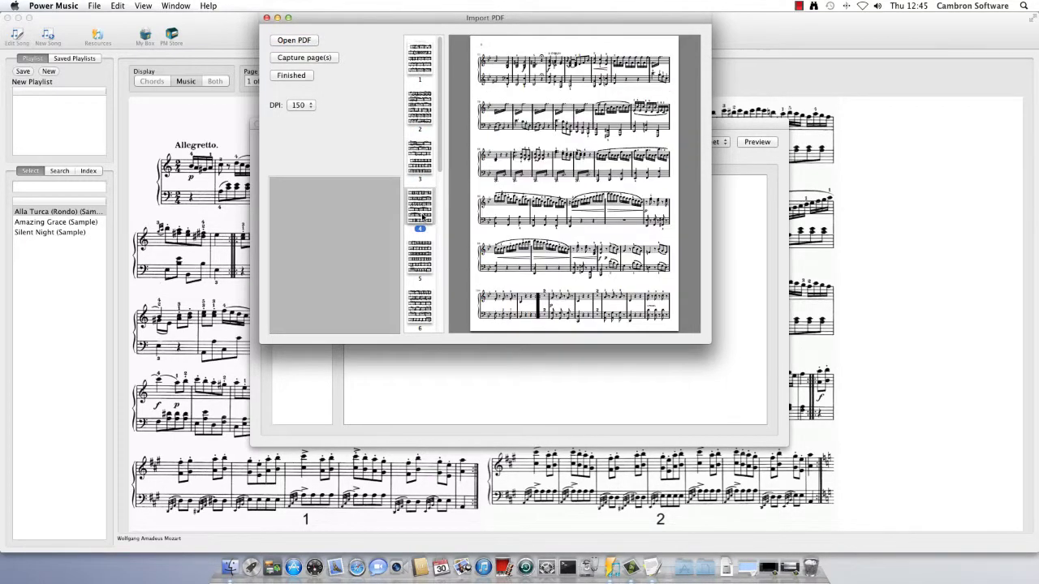
click(417, 248)
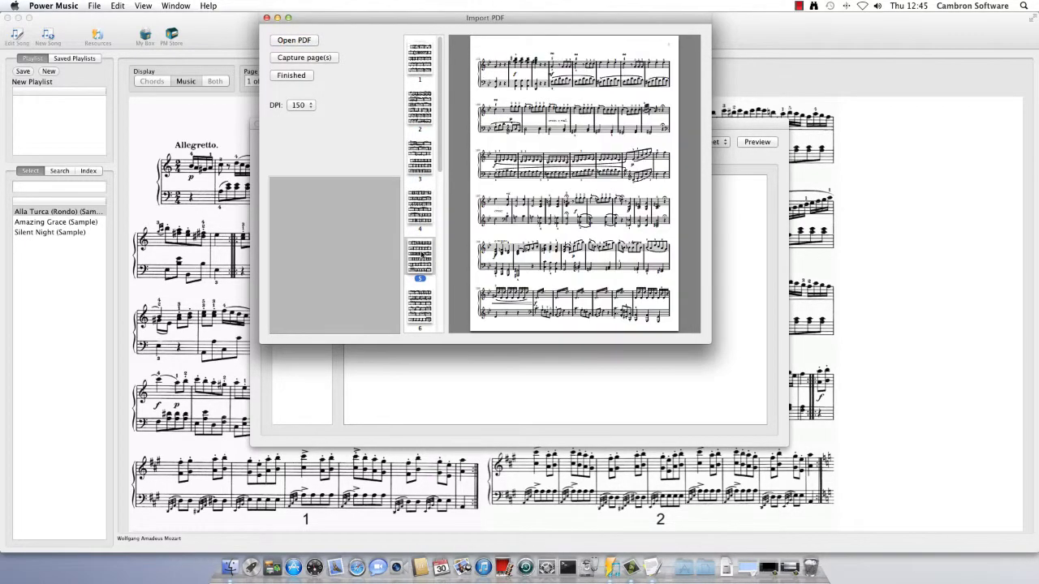
click(427, 63)
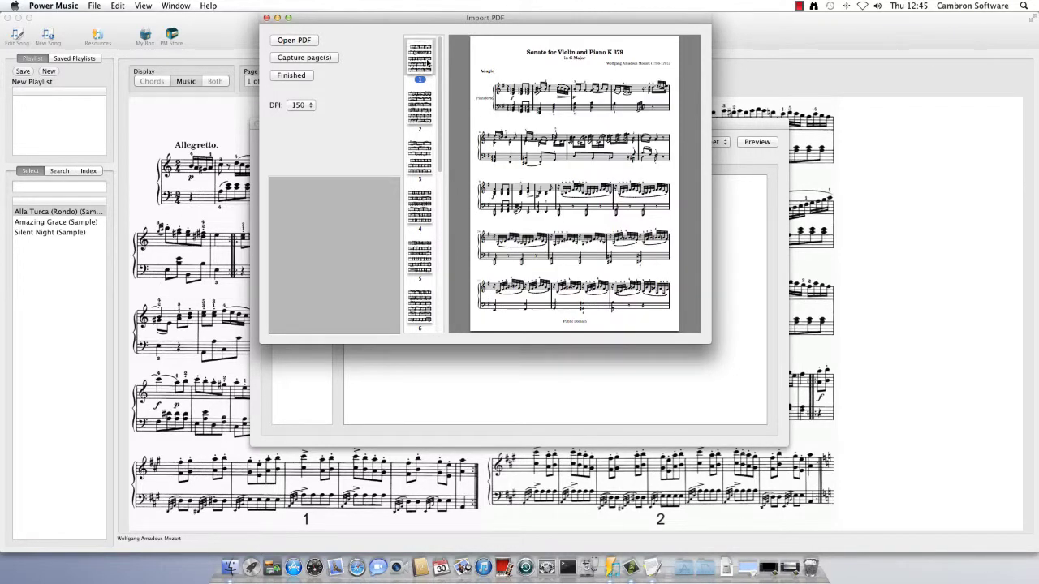
drag(441, 112, 392, 331)
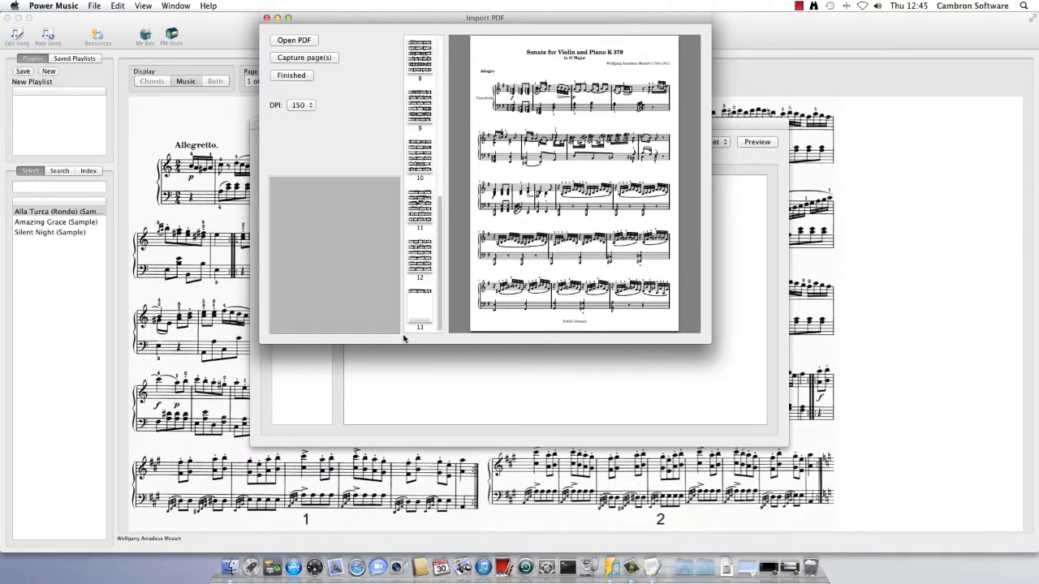
shift+click(416, 313)
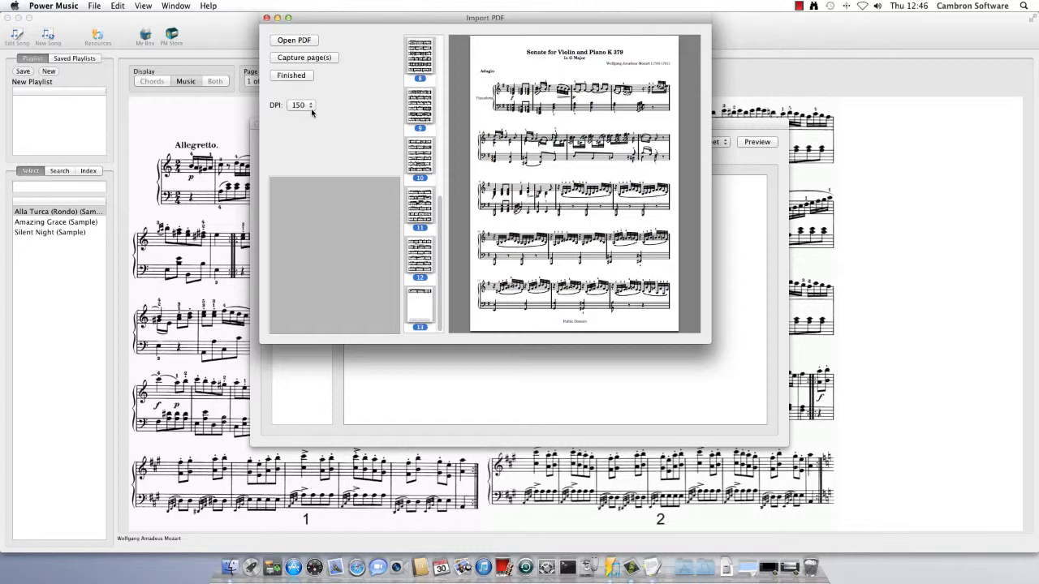
click(309, 61)
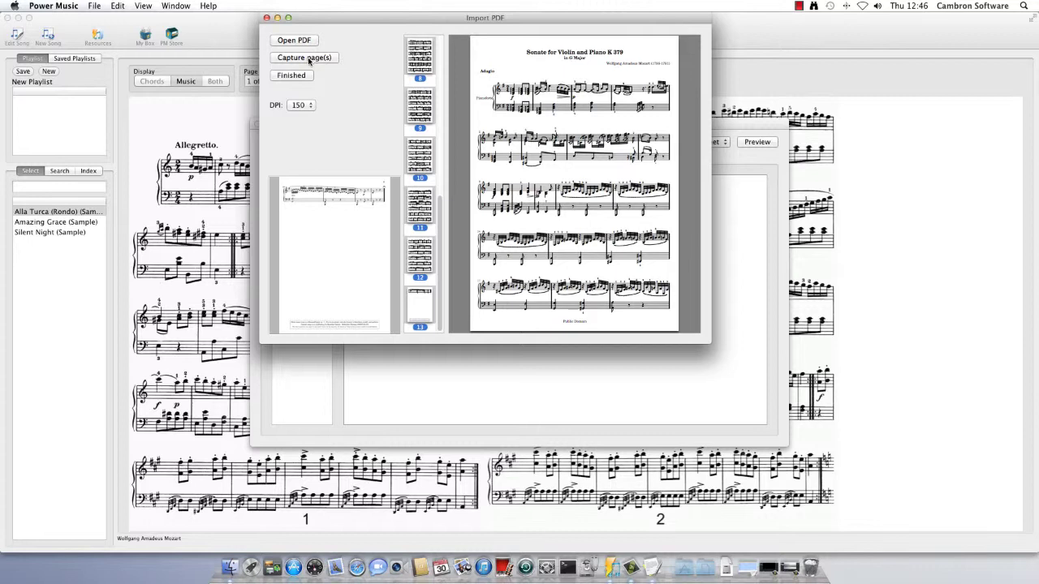
click(293, 77)
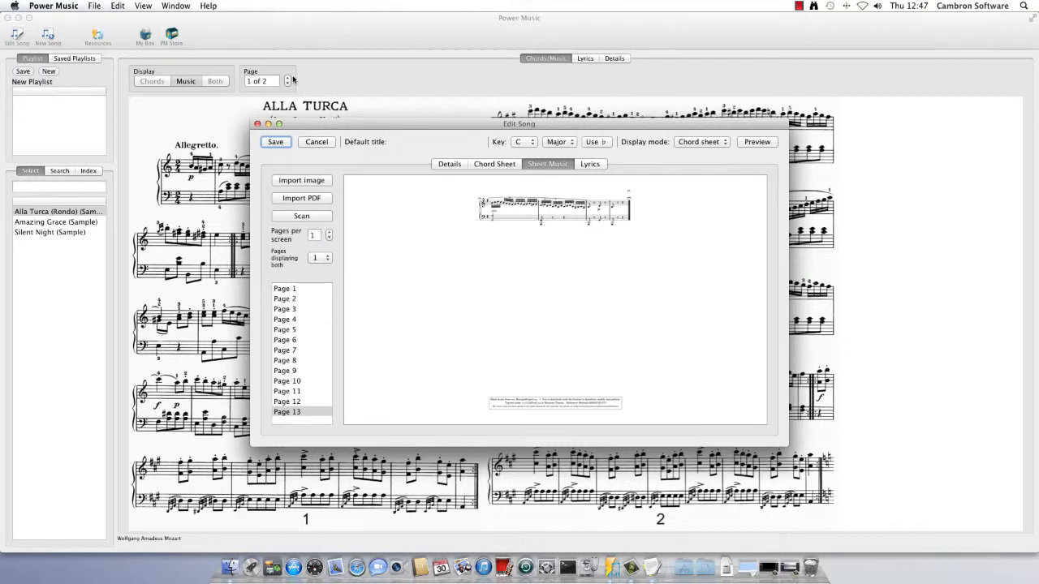
Step: Examine imported pages 1, 3 and 4 and the actions offered for page 4 in the page list
click(287, 289)
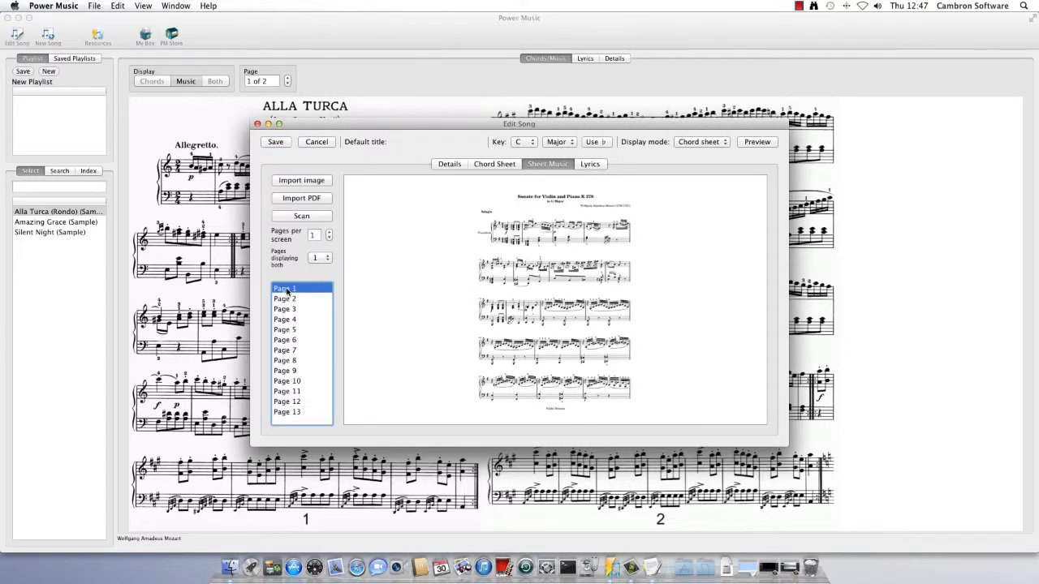
click(285, 310)
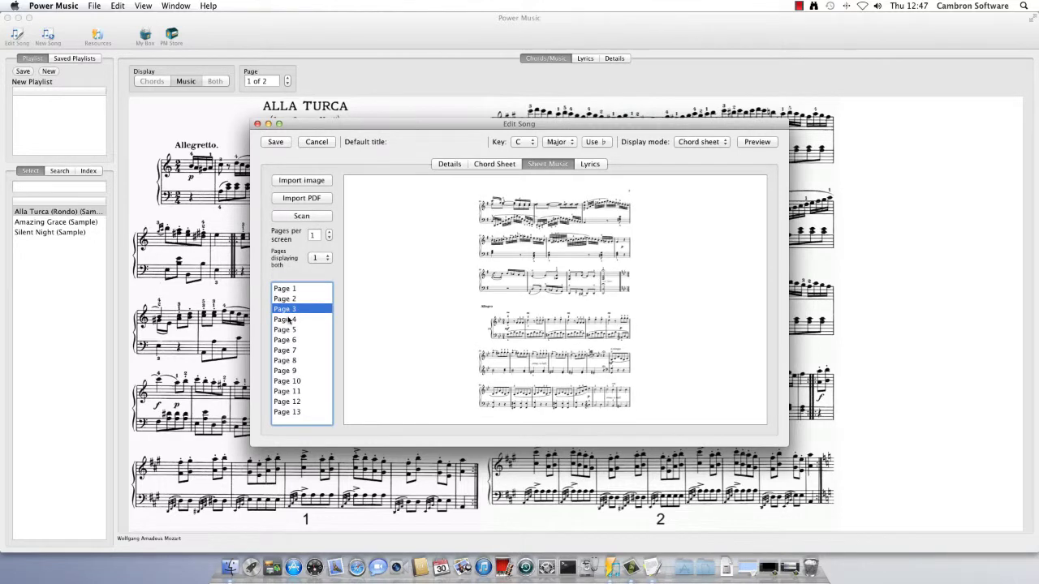
click(285, 321)
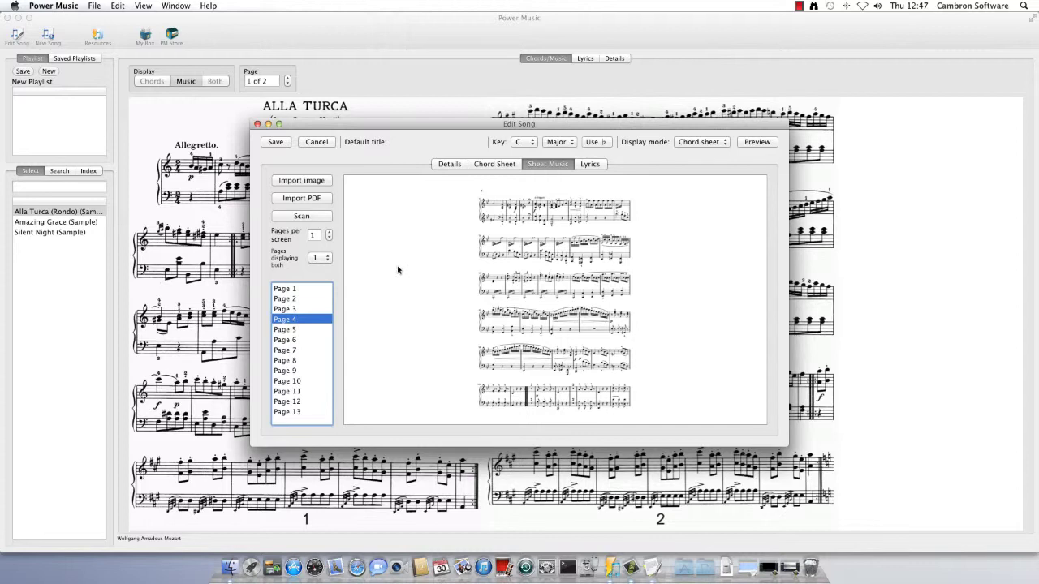
right_click(294, 322)
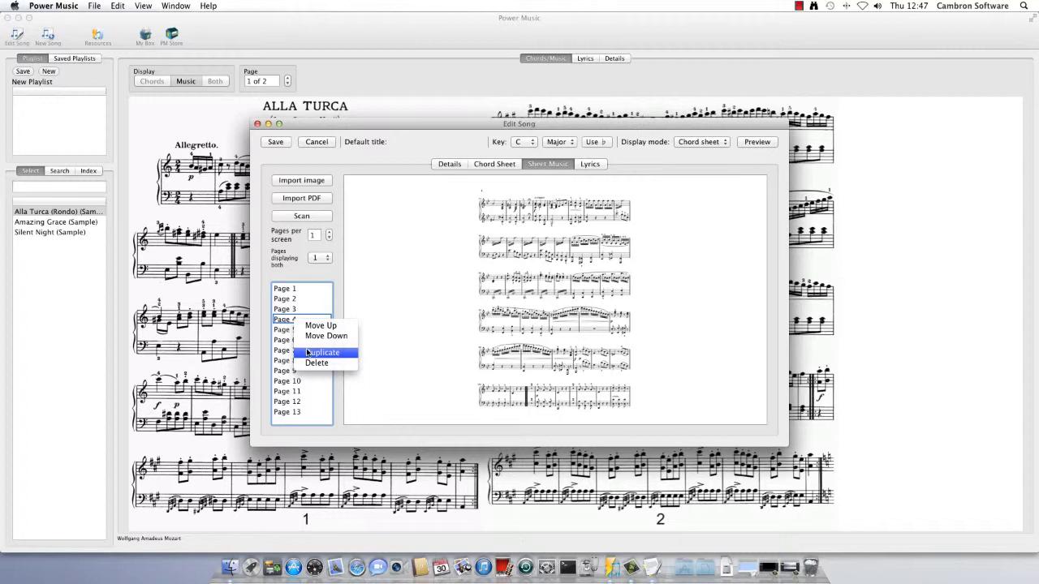
Step: Open a preview of the song and arrange it side by side with the song editor
click(757, 143)
click(757, 143)
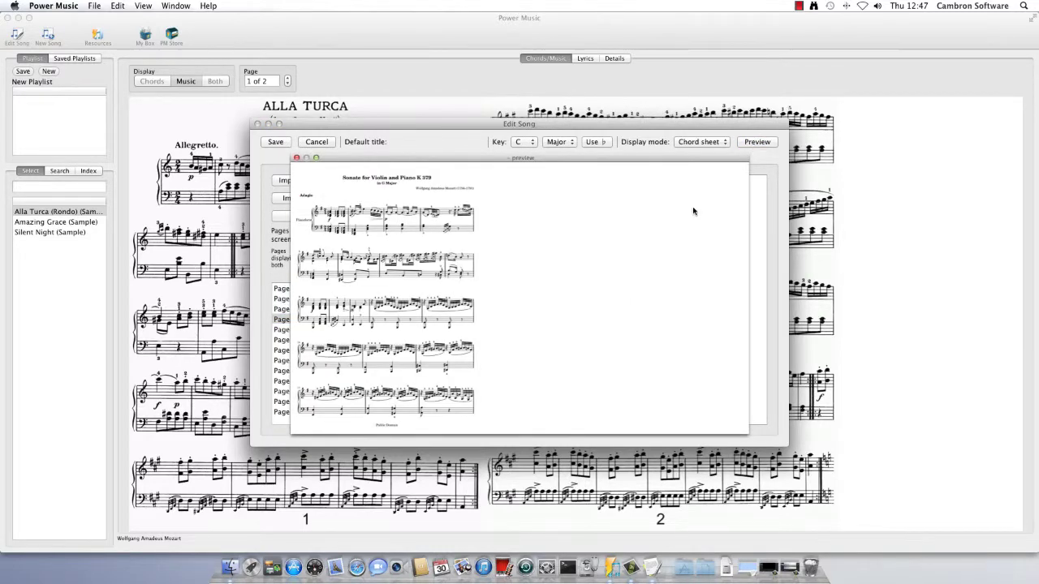
drag(486, 157, 755, 159)
drag(509, 121, 290, 119)
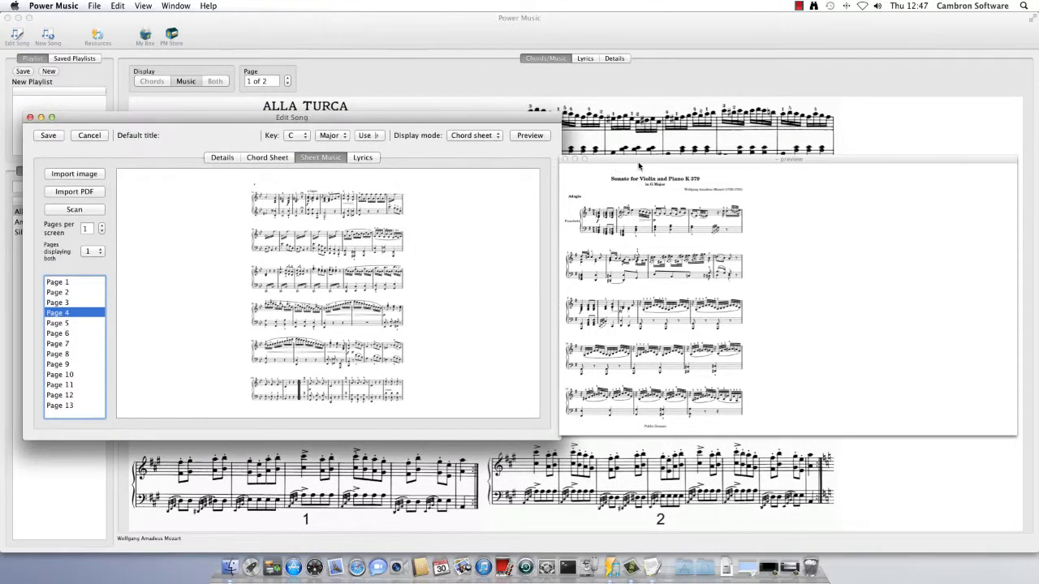
drag(639, 163, 636, 156)
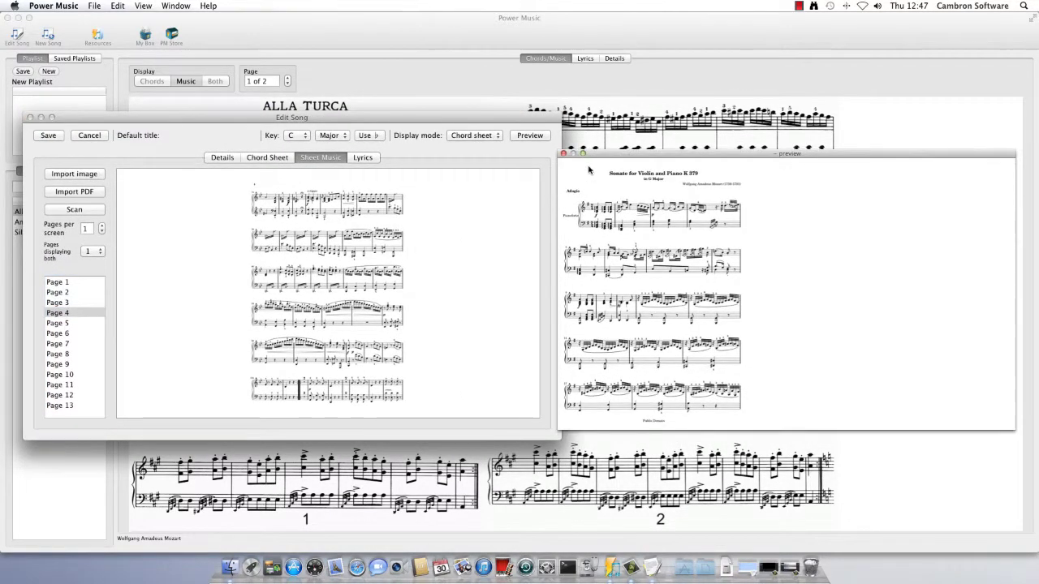
Step: Set the sheet music to 3 pages per screen and refresh the song preview
click(101, 226)
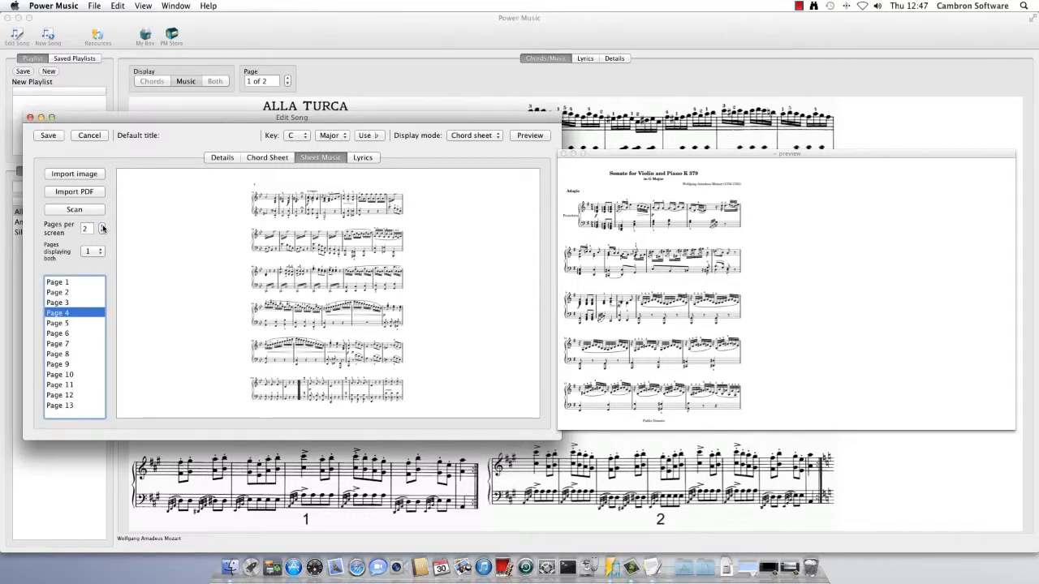
click(101, 226)
click(530, 135)
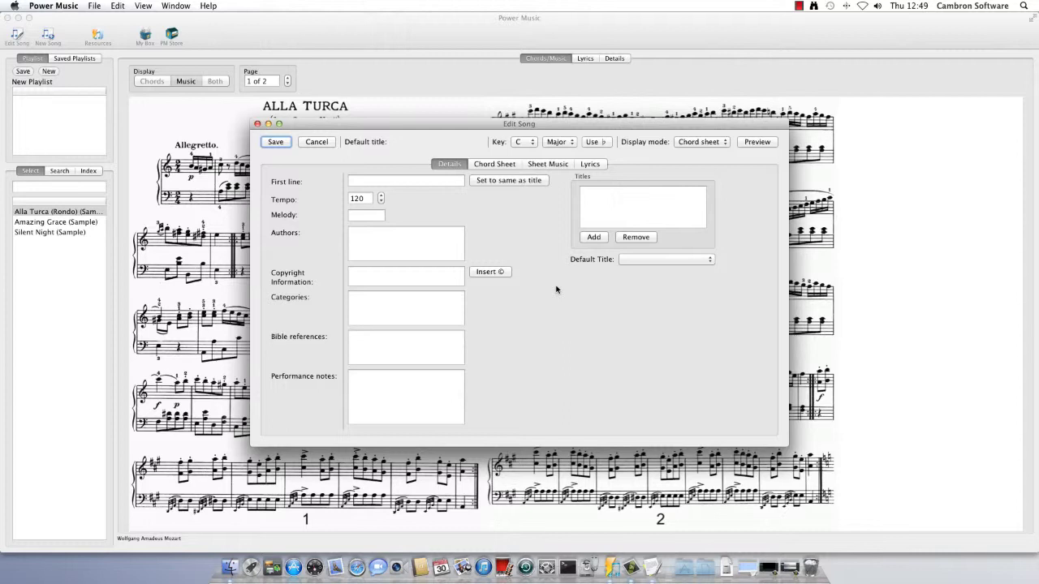
Step: Add the title K379 to the song and save it to the library
click(594, 237)
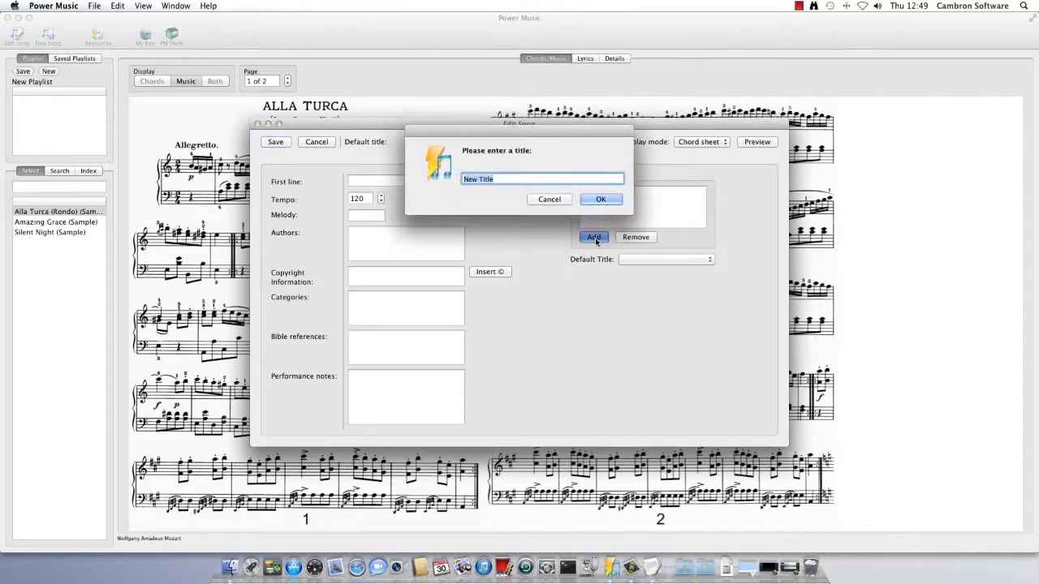
text(K379)
click(599, 199)
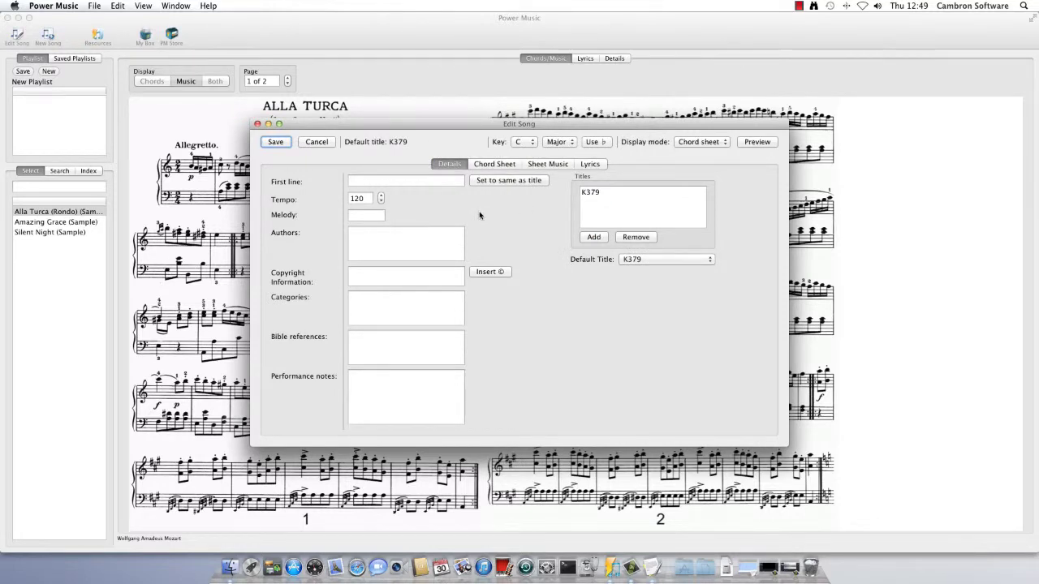
click(276, 143)
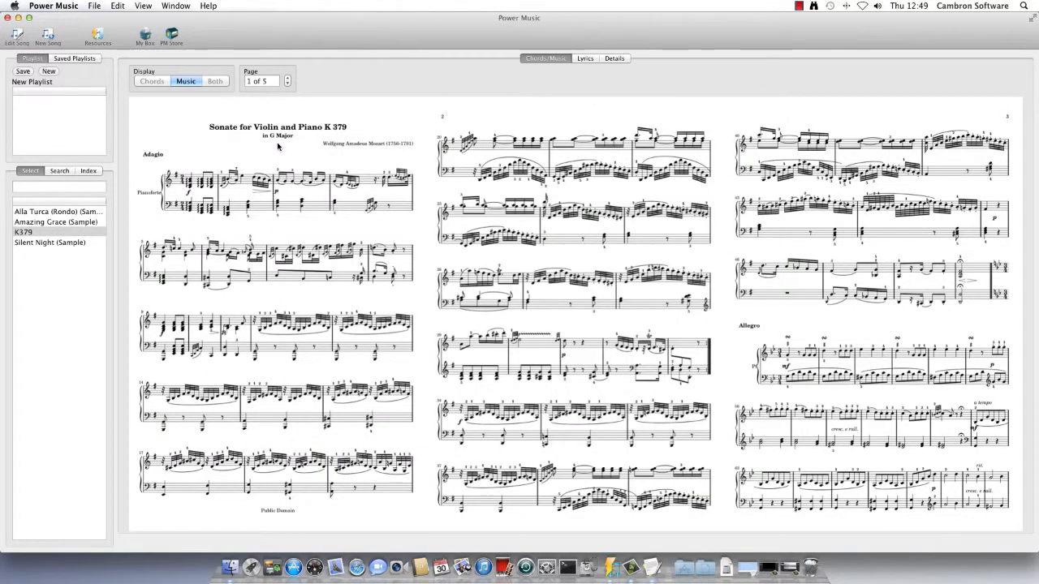
Step: View the Alla Turca and Amazing Grace samples, and return to the K379 song
click(48, 213)
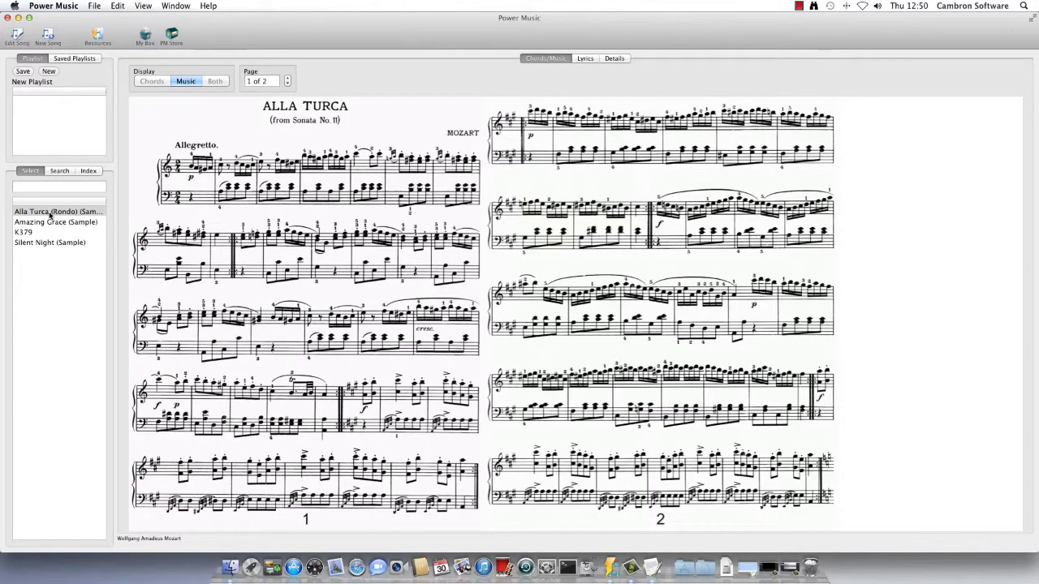
click(49, 222)
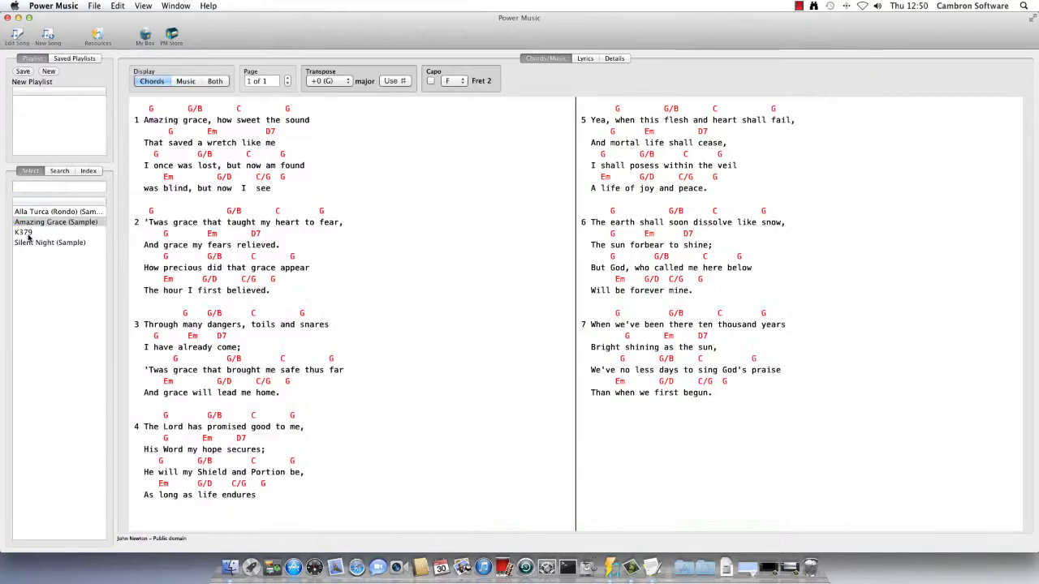
click(27, 234)
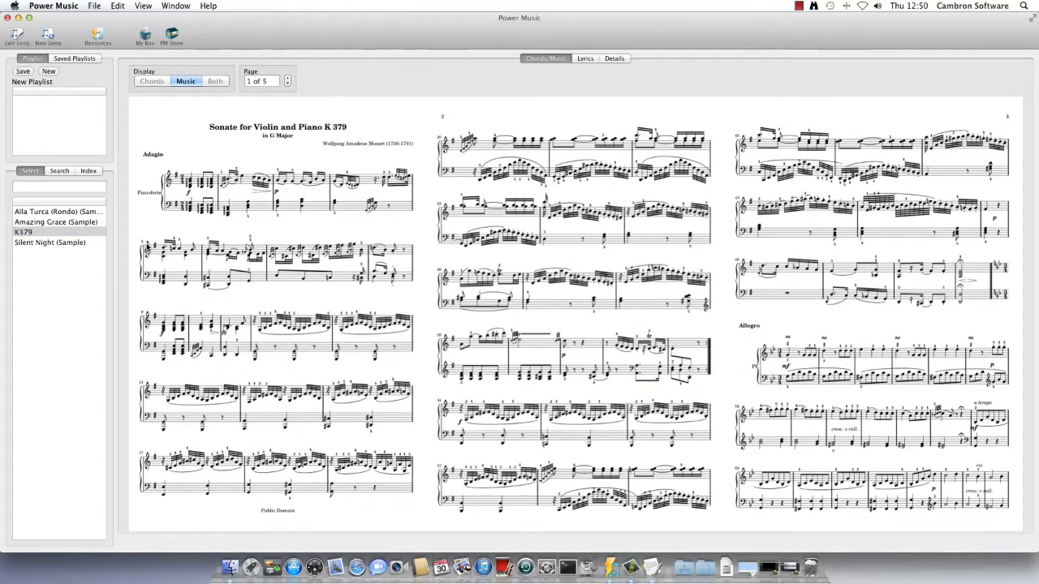